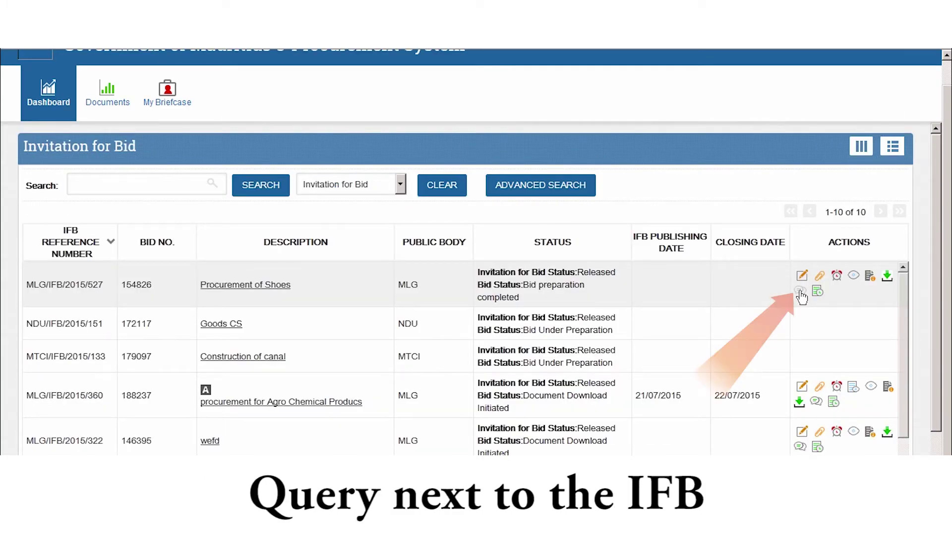
On the Procurement of Shoes IFB, draft query 'Clarification on specification' asking for clearer Item 1.1 specification
{"action": "left_click", "coordinate": [800, 293]}
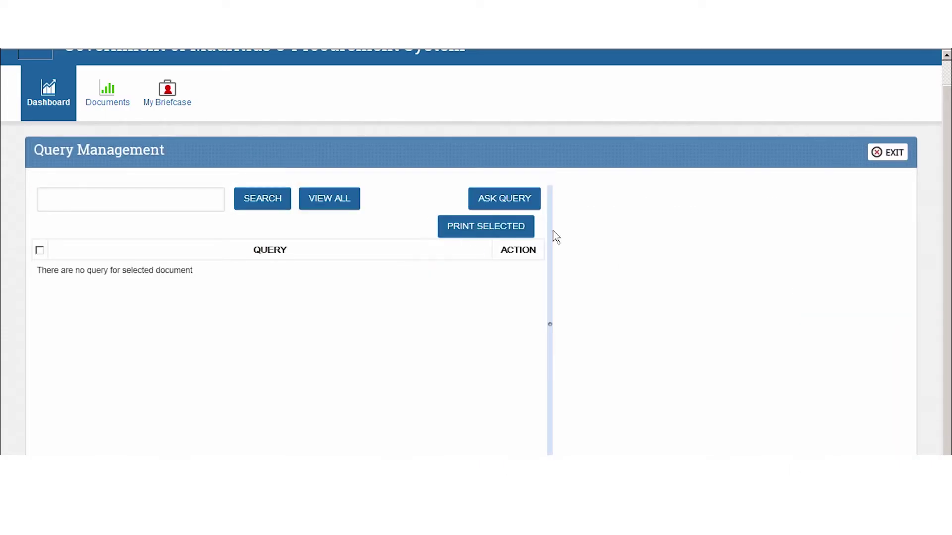
{"action": "left_click", "coordinate": [502, 202]}
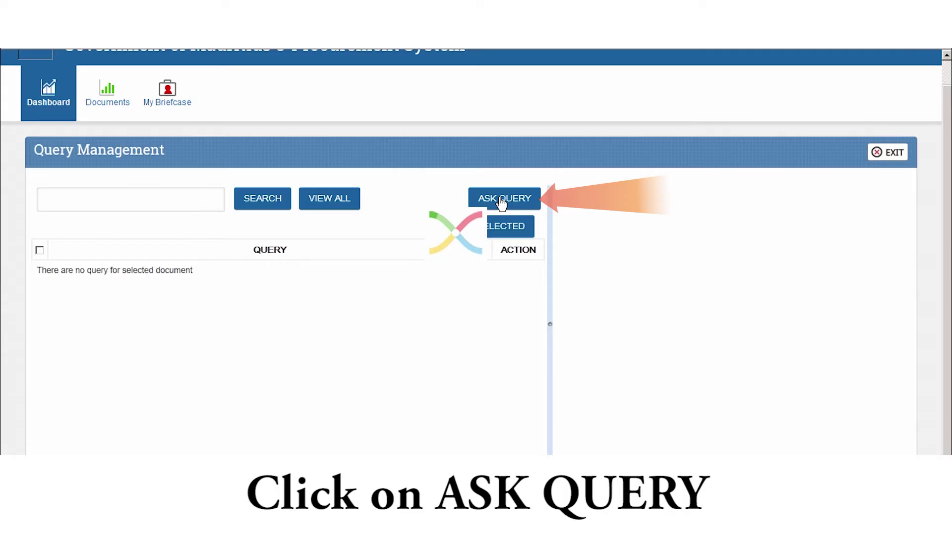
{"action": "left_click", "coordinate": [252, 154]}
{"action": "type", "text": "Clari"}
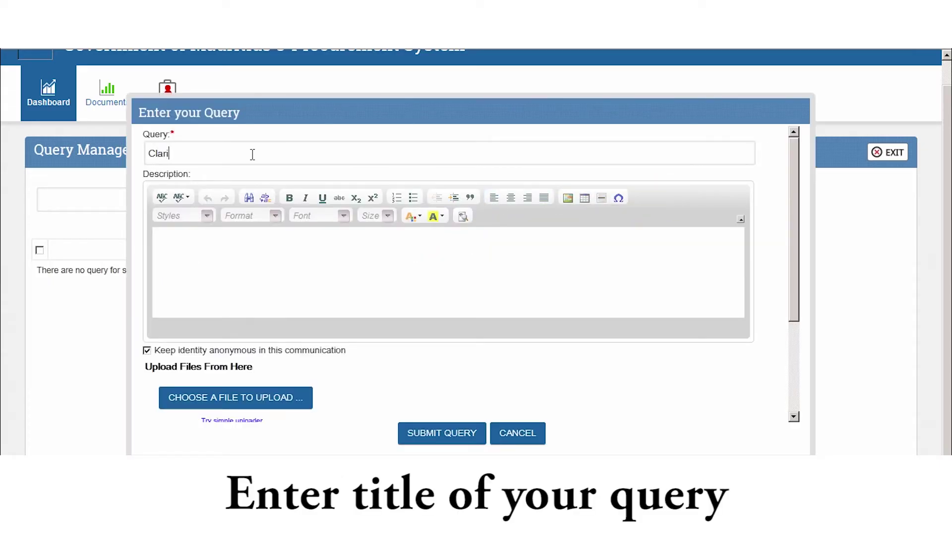
{"action": "type", "text": "ficatio"}
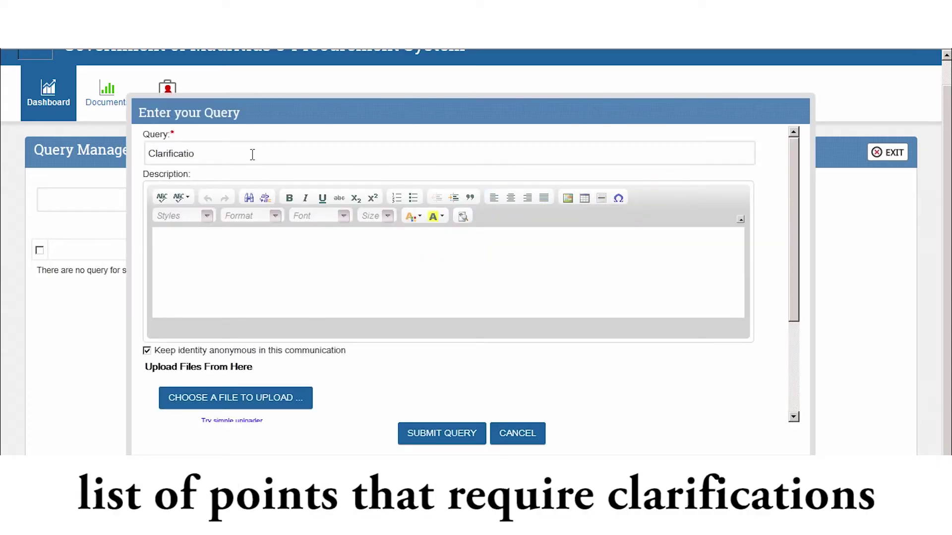
{"action": "type", "text": "n on specification"}
{"action": "key", "text": "Tab"}
{"action": "type", "text": "The specification "}
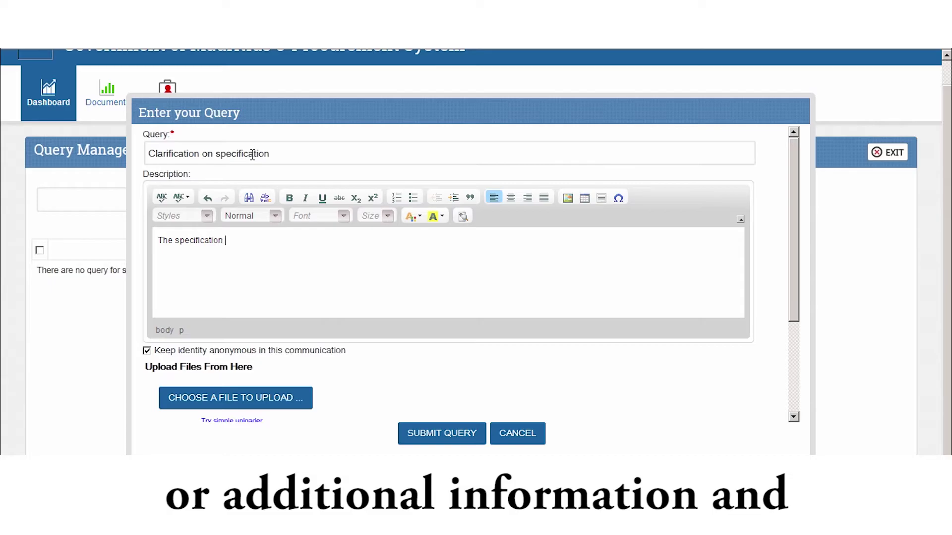
{"action": "type", "text": "is not clear.  "}
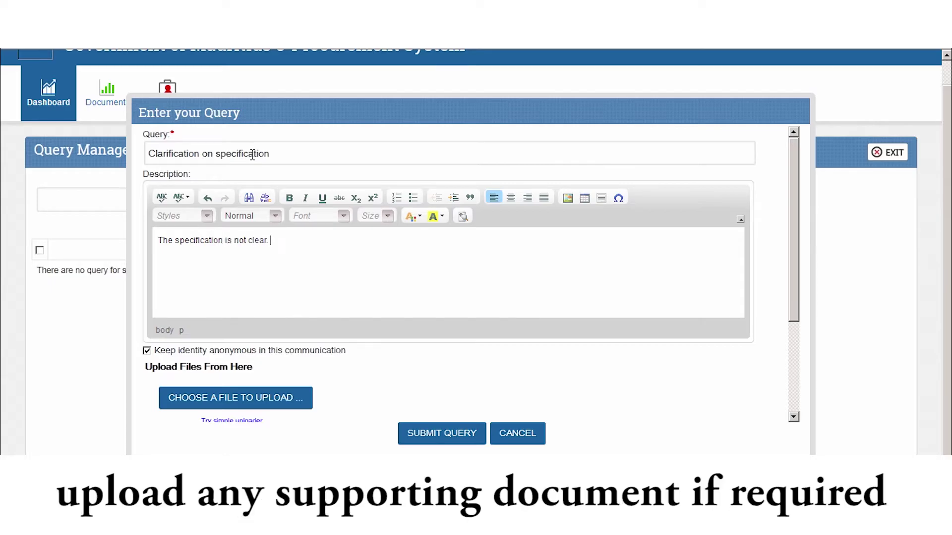
{"action": "type", "text": "Can you please b"}
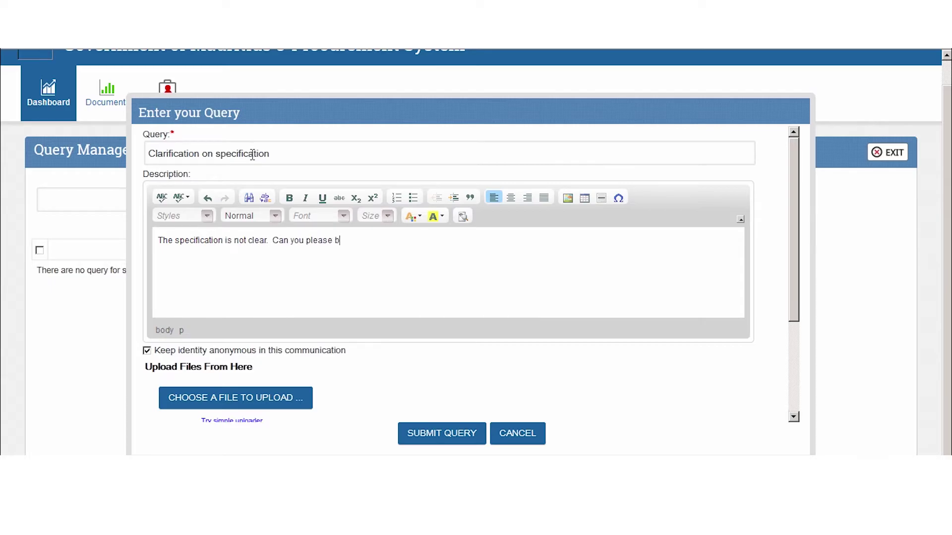
{"action": "type", "text": "e more clear for Item 1.1."}
{"action": "key", "text": "BackSpace"}
End the description with a question mark, submit the query and acknowledge the Saved Successfully message
{"action": "type", "text": "?"}
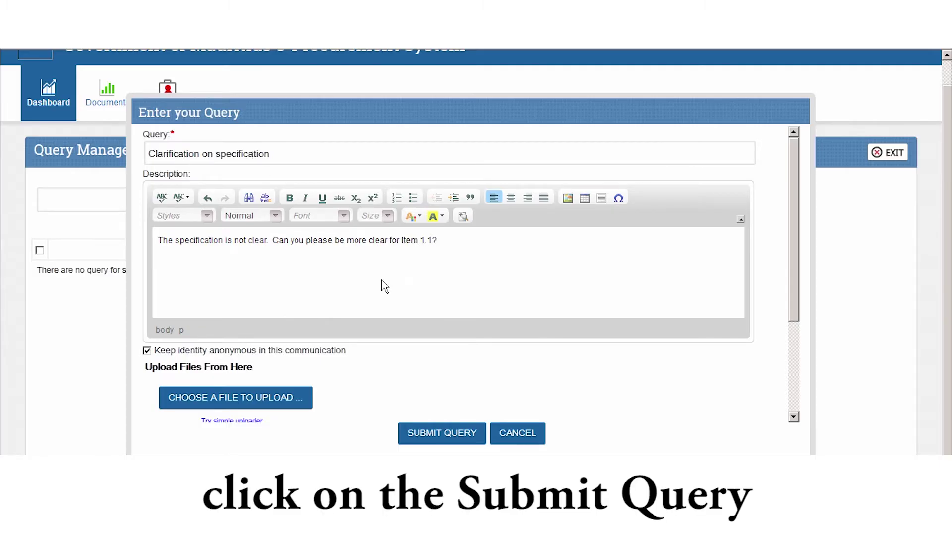
{"action": "left_click", "coordinate": [440, 433]}
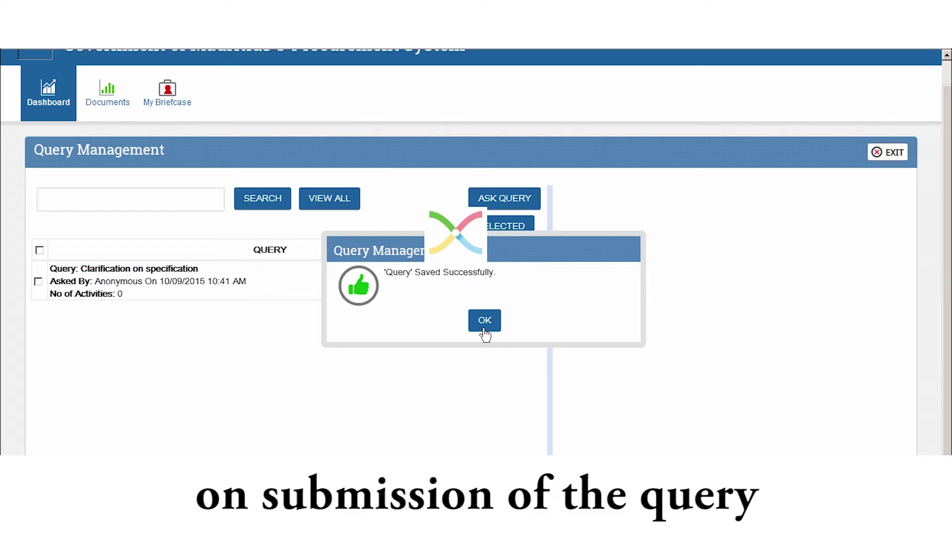
{"action": "left_click", "coordinate": [484, 320]}
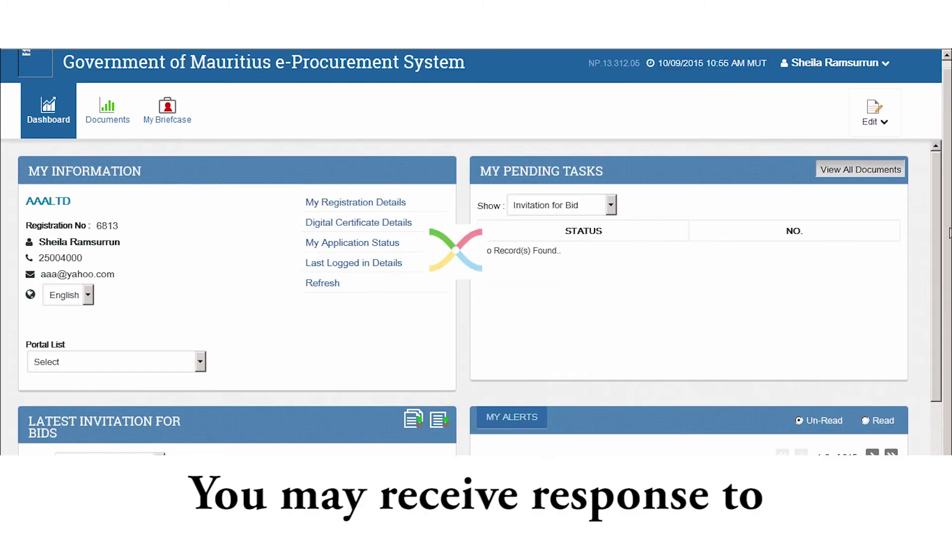
Read the Query Response alert announcing an addendum will be issued, then close it
{"action": "left_click_drag", "start_coordinate": [937, 234], "coordinate": [938, 301]}
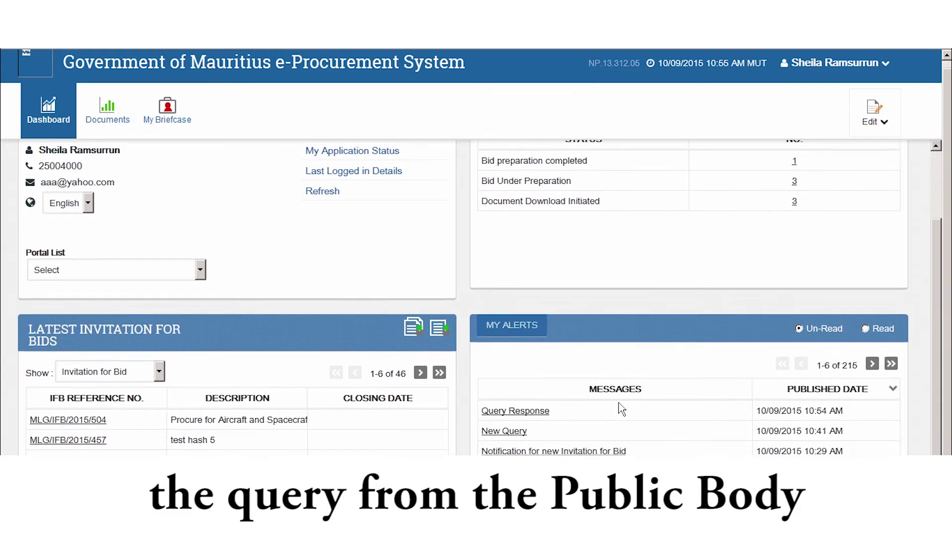
{"action": "left_click", "coordinate": [533, 412]}
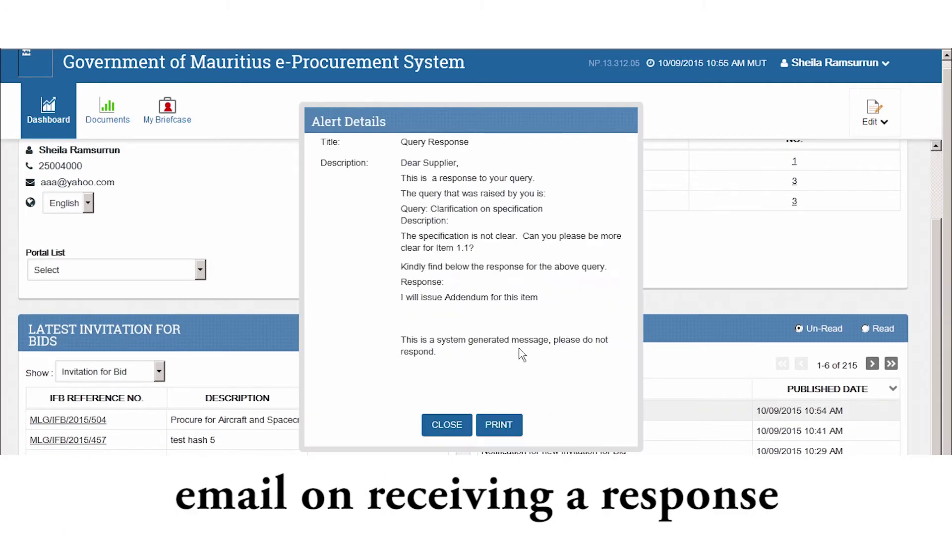
{"action": "left_click", "coordinate": [448, 425]}
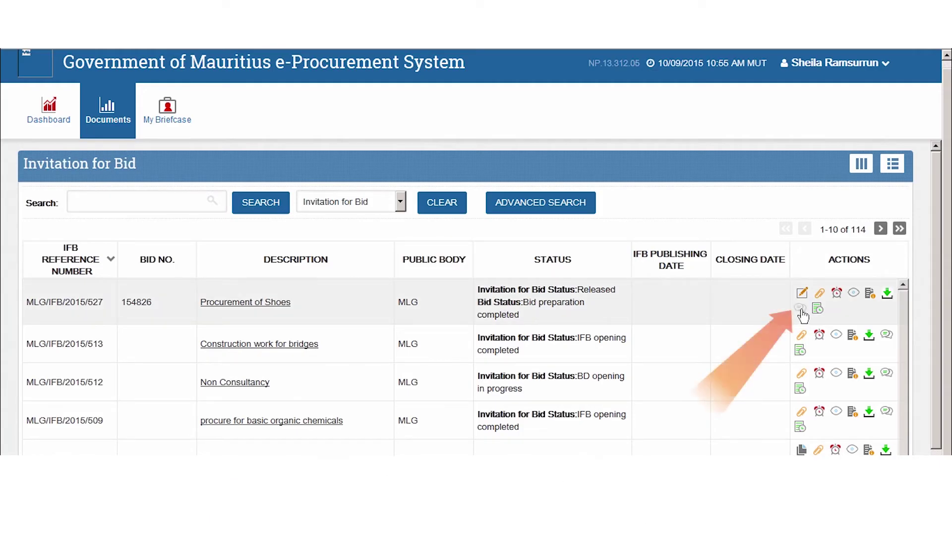
View the Query Management list for the MLG/IFB/2015/527 Procurement of Shoes row
{"action": "left_click", "coordinate": [801, 310]}
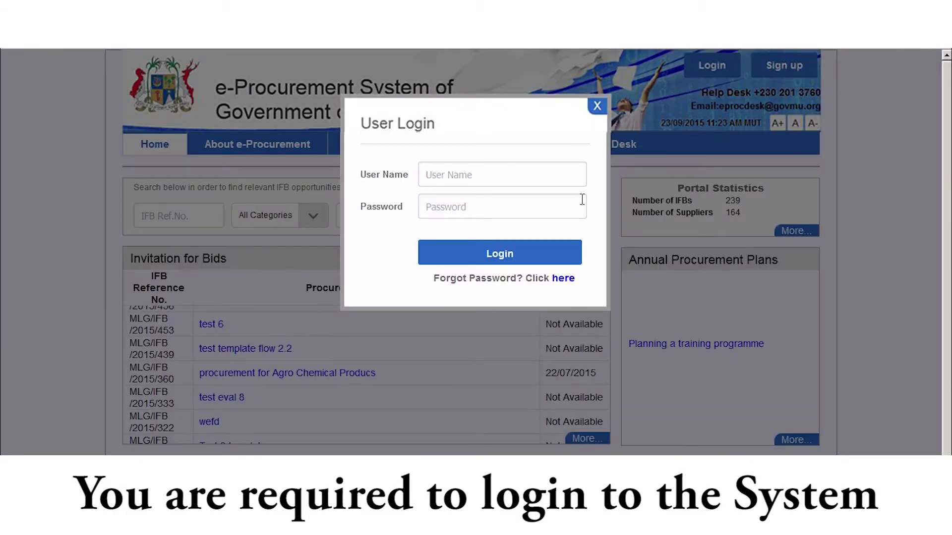
Log in with the procurement officer's user name and password
{"action": "left_click", "coordinate": [503, 174]}
{"action": "type", "text": "ppo121"}
{"action": "key", "text": "Tab"}
{"action": "type", "text": "123456789012345678901234567"}
{"action": "key", "text": "Return"}
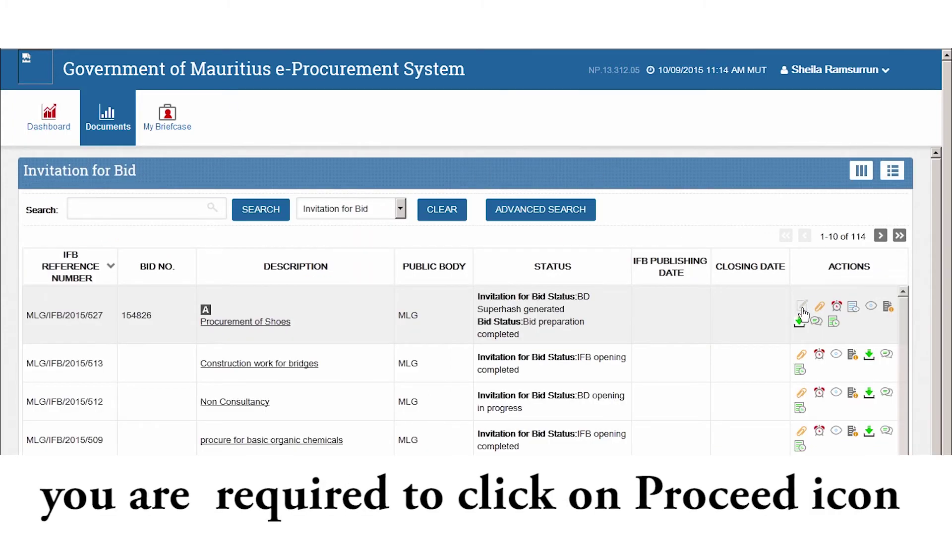
Proceed on the Procurement of Shoes row through to the Decrypt and Re-encrypt Bid Data page
{"action": "left_click", "coordinate": [802, 310]}
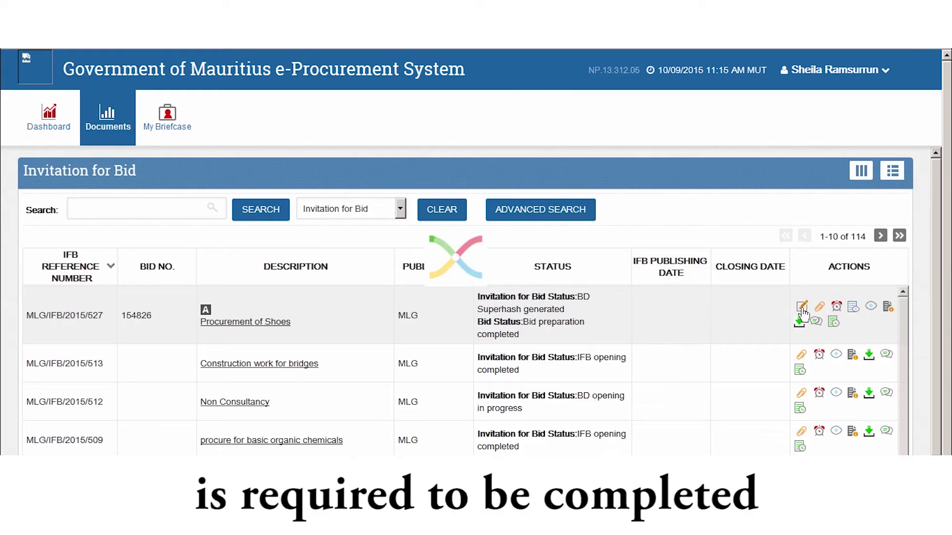
{"action": "left_click", "coordinate": [801, 310]}
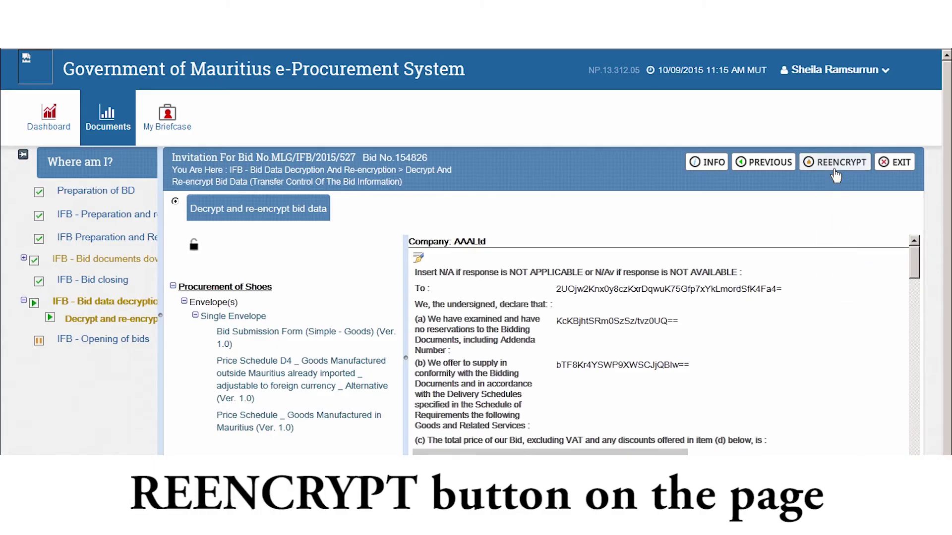
Re-encrypt the shoes bid, confirming and allowing the private key for preview decryption and re-encryption
{"action": "left_click", "coordinate": [835, 163]}
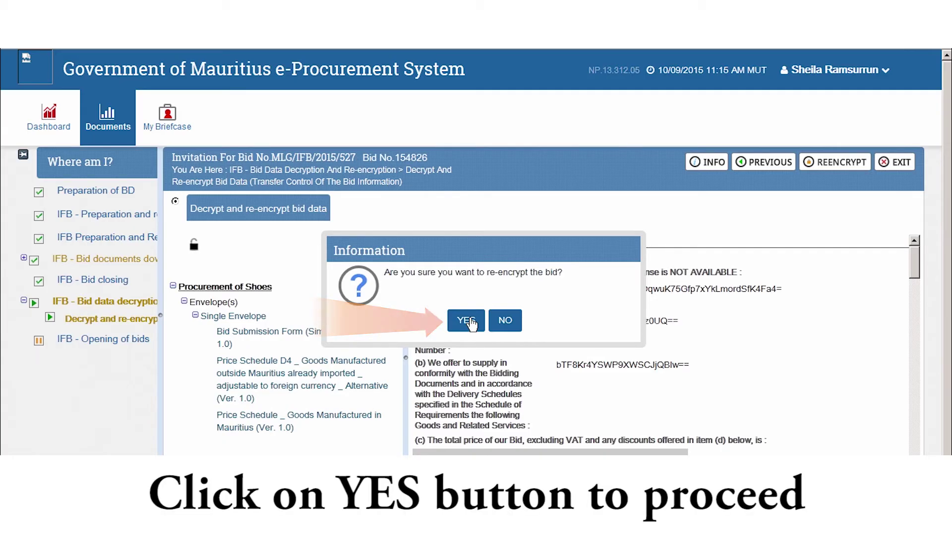
{"action": "left_click", "coordinate": [465, 321]}
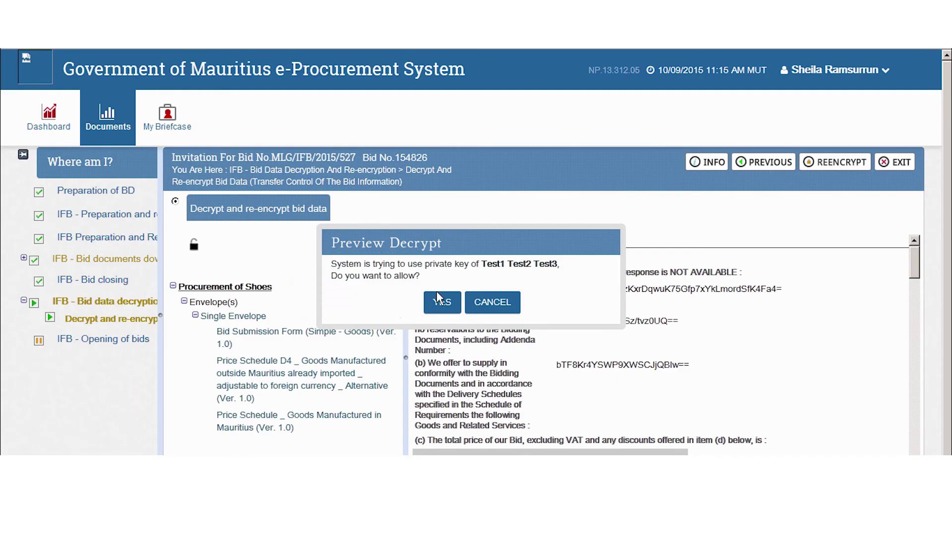
{"action": "left_click", "coordinate": [437, 294]}
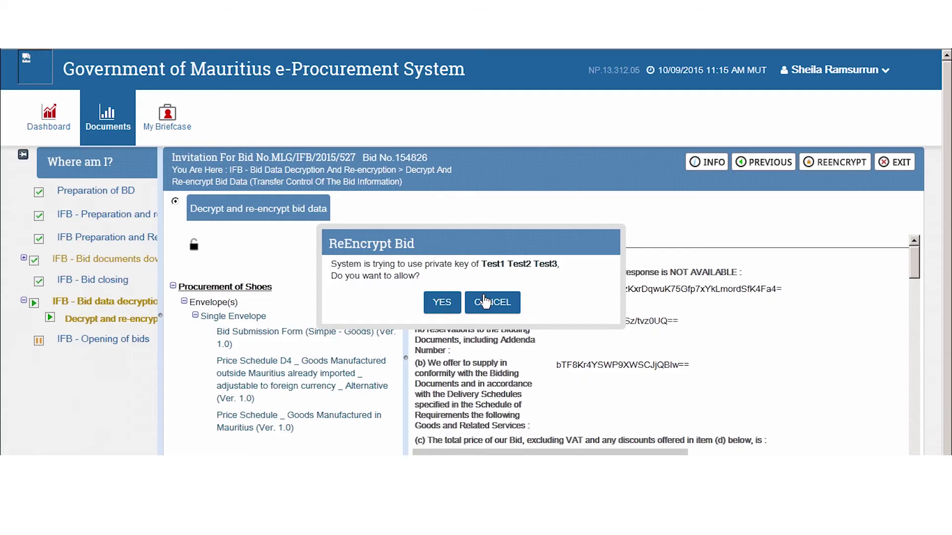
{"action": "left_click", "coordinate": [439, 304]}
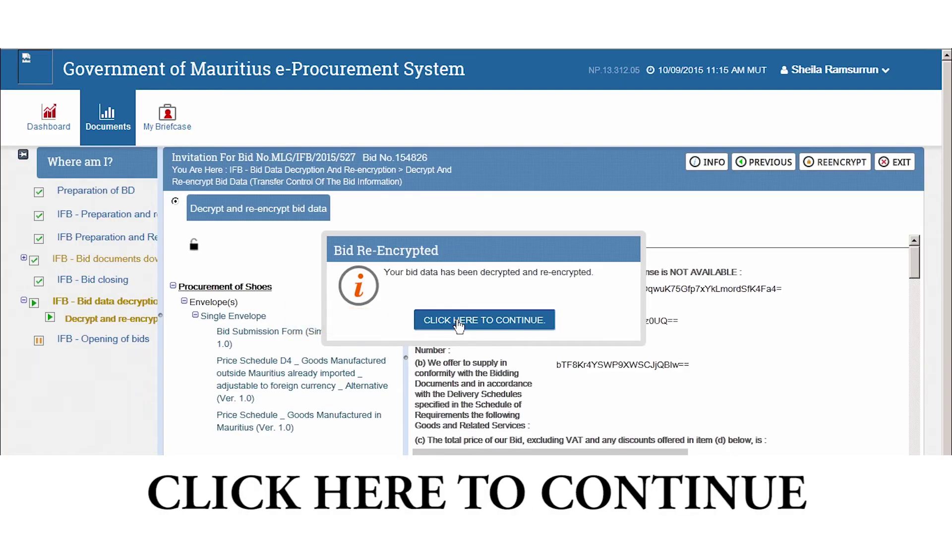
{"action": "left_click", "coordinate": [459, 322]}
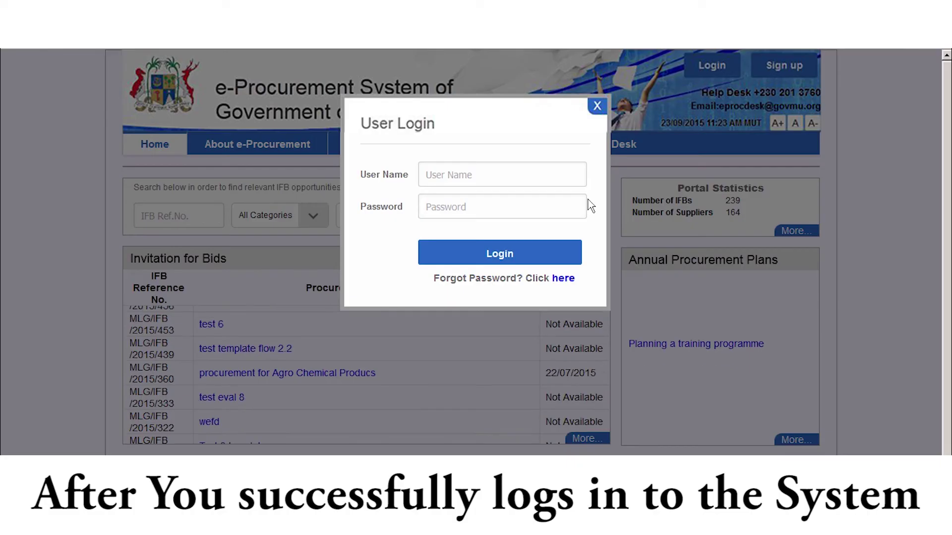
Log back in with the user name and account password
{"action": "type", "text": "ppo121"}
{"action": "key", "text": "Tab"}
{"action": "type", "text": "•••••••••••••••••••••••••"}
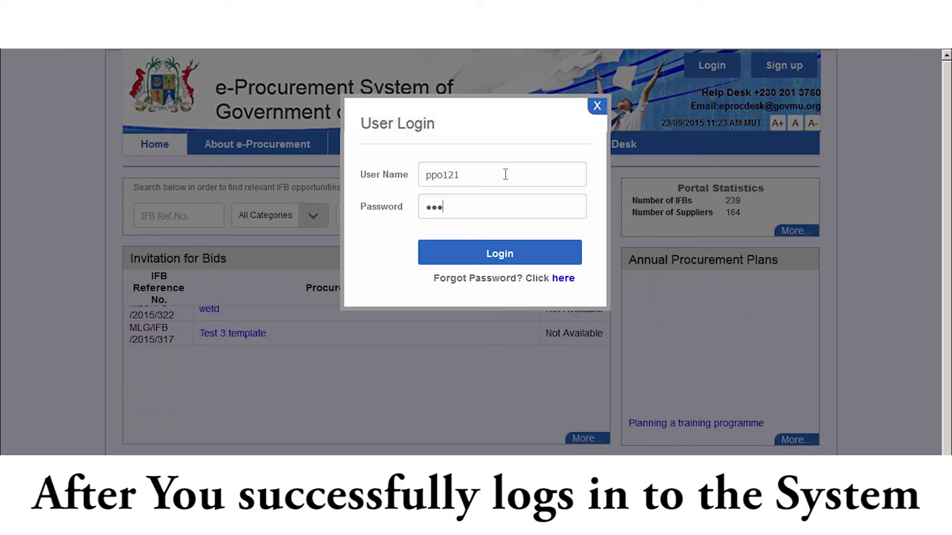
{"action": "key", "text": "Return"}
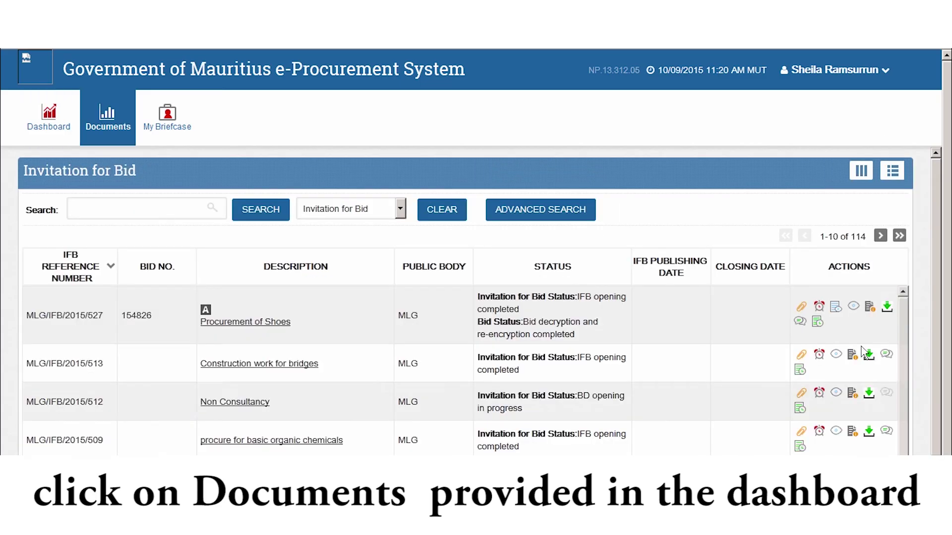
Preview bid MLG/IFB/2015/527 using the eye icon on its row
{"action": "left_click", "coordinate": [854, 309]}
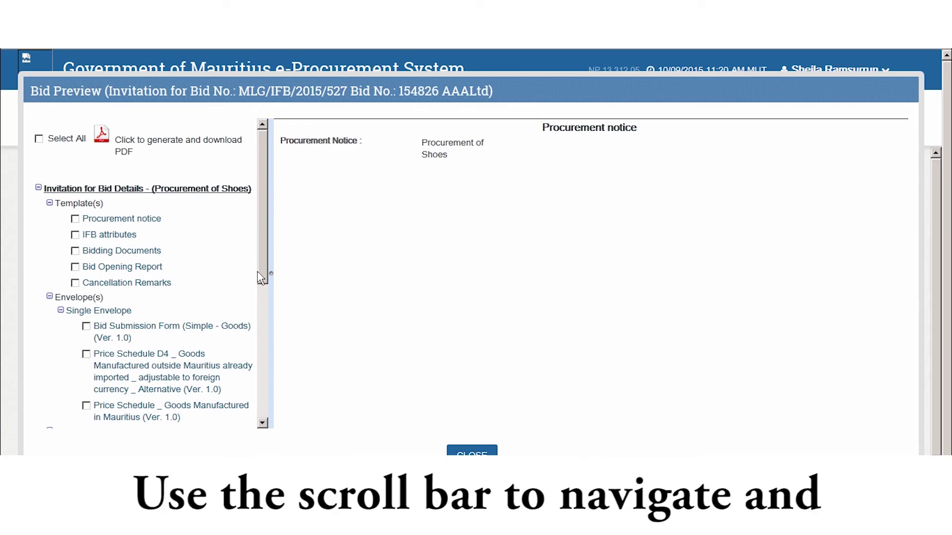
Scroll the Bid Preview tree down to Reports(s) and open CS for Suppliers
{"action": "left_click_drag", "start_coordinate": [264, 280], "coordinate": [266, 347]}
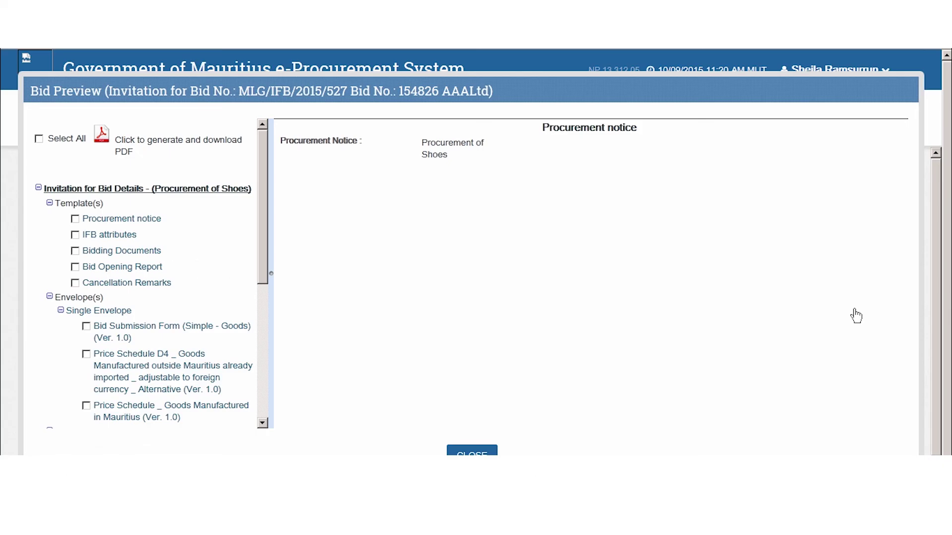
{"action": "scroll", "coordinate": [263, 342], "scroll_direction": "down", "scroll_amount": 3}
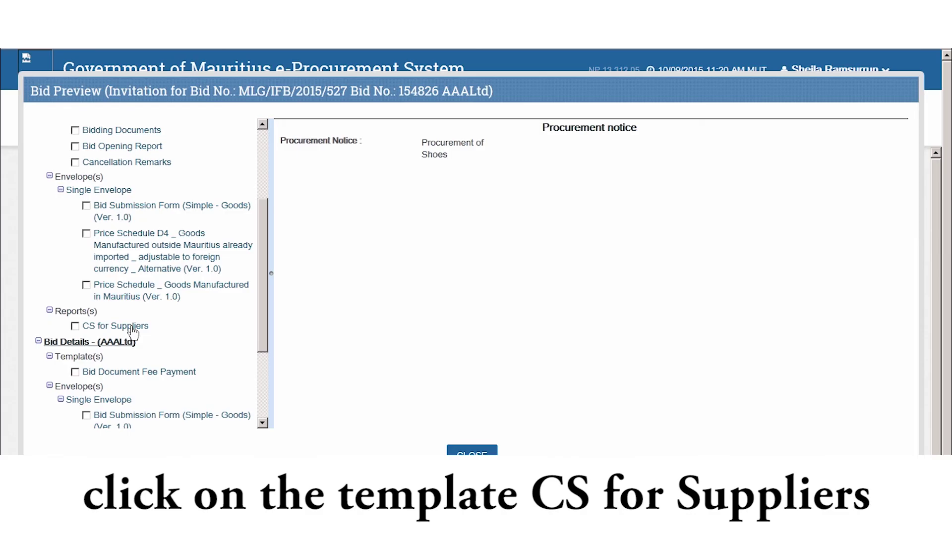
{"action": "left_click", "coordinate": [131, 327]}
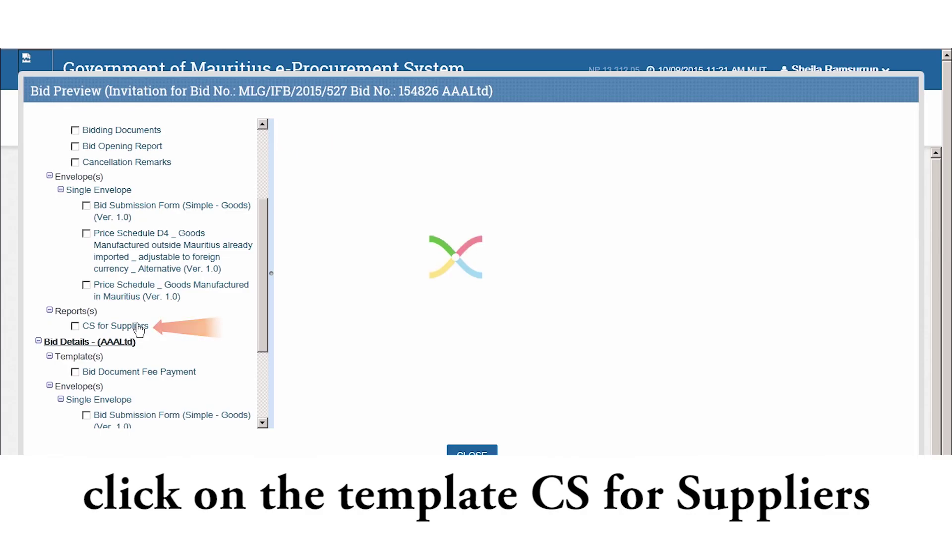